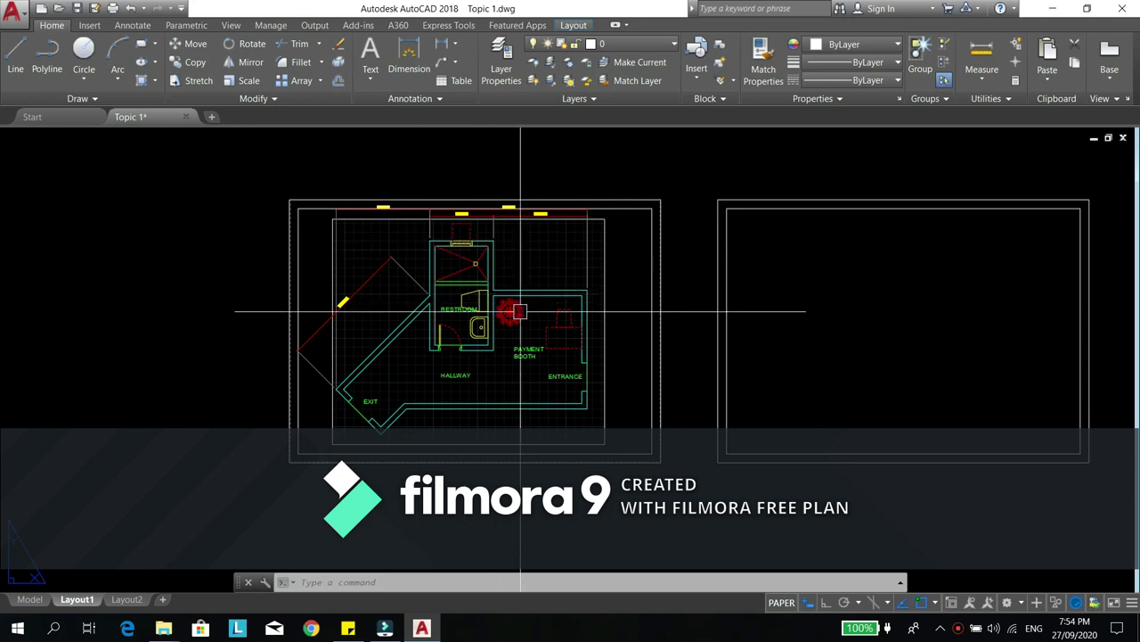
- Draw a new viewport with MV on the empty right-hand sheet of Layout1
text(mv)
key(Return)
click(727, 209)
click(906, 403)
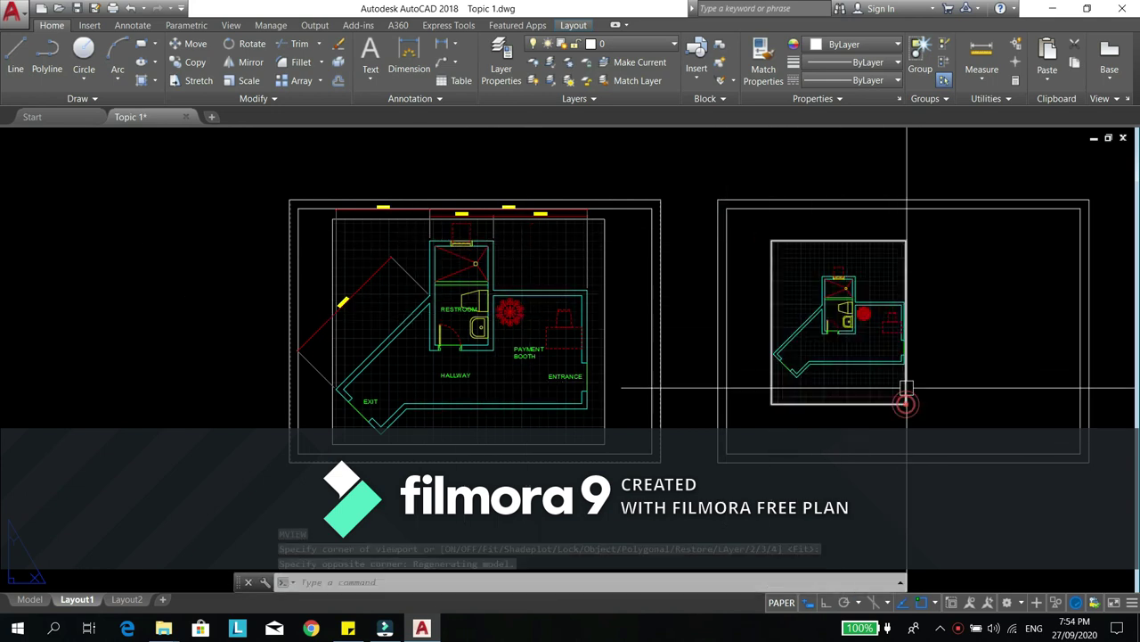
- Work inside the new viewport and zoom its view in on the restroom area of the plan
double_click(860, 330)
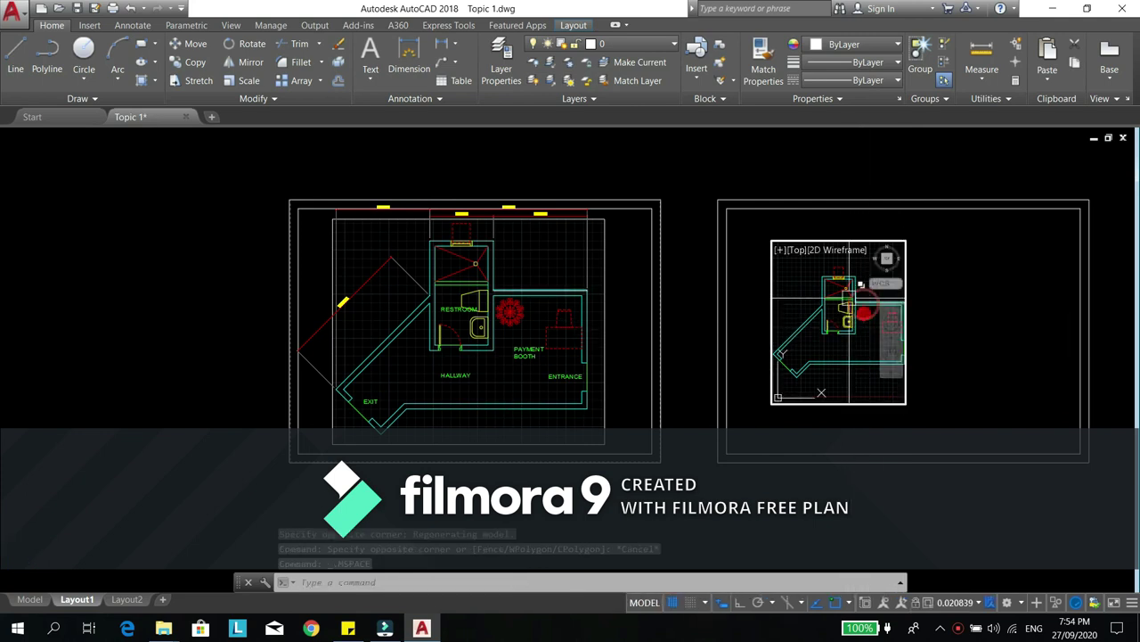
scroll(849, 297, up, 5)
scroll(850, 297, up, 3)
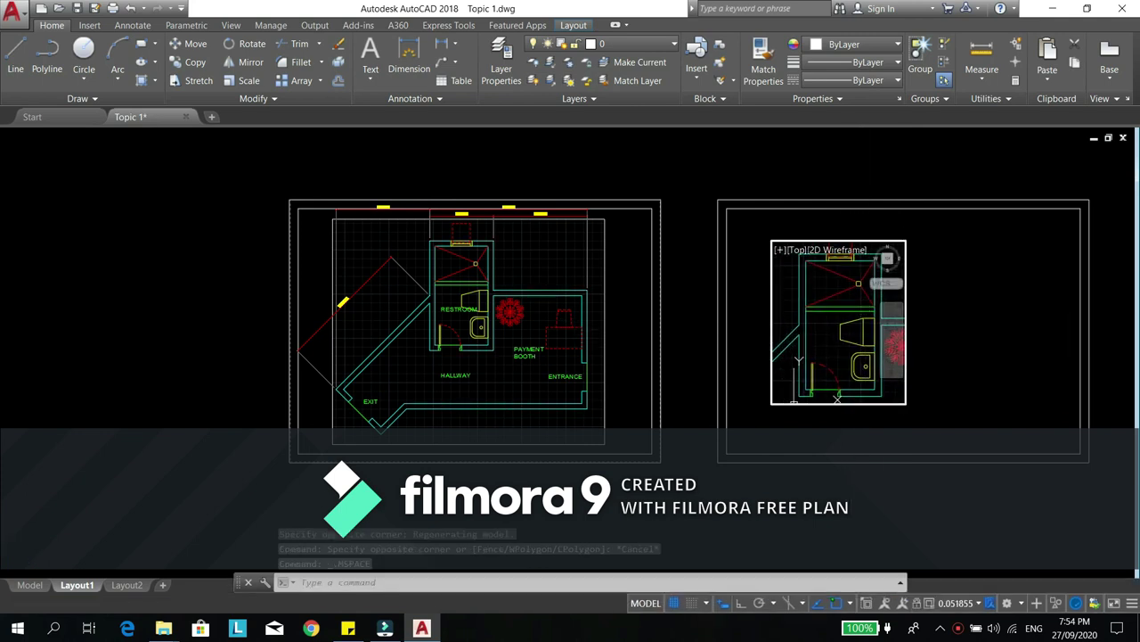
scroll(840, 309, down, 3)
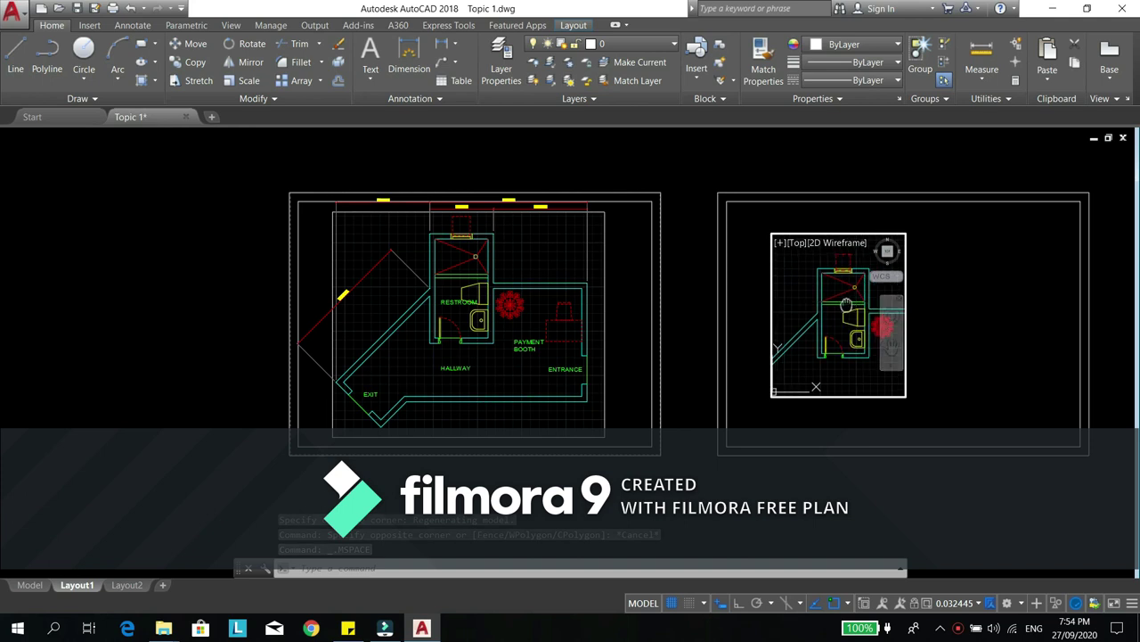
- Set the detail viewport scale to 1:20 and pan to centre the restroom fixtures
click(968, 605)
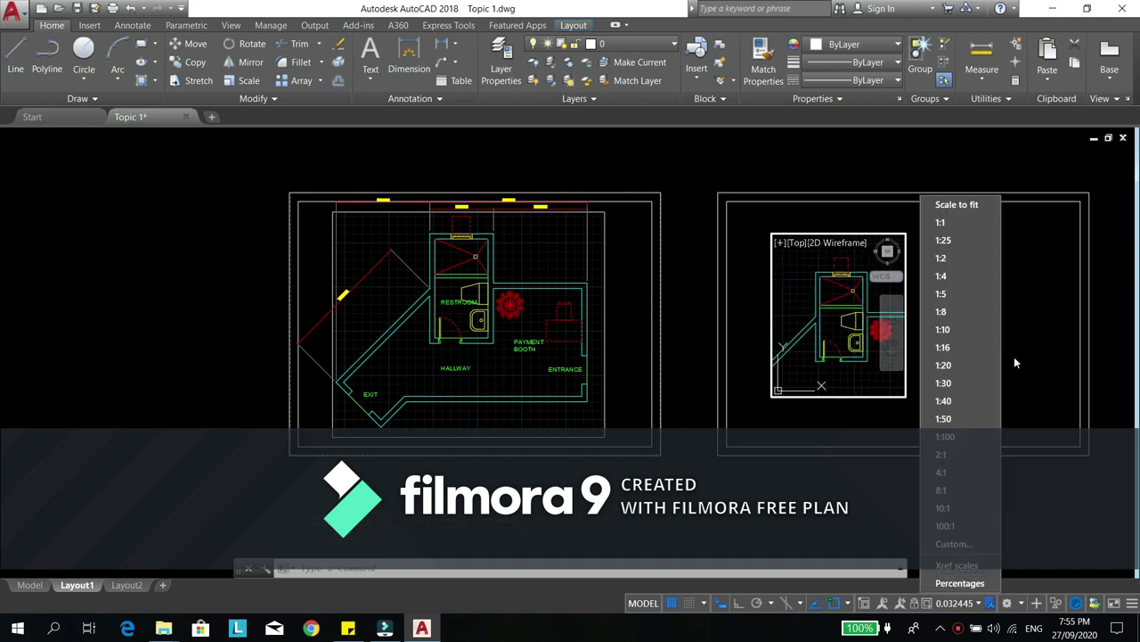
click(956, 367)
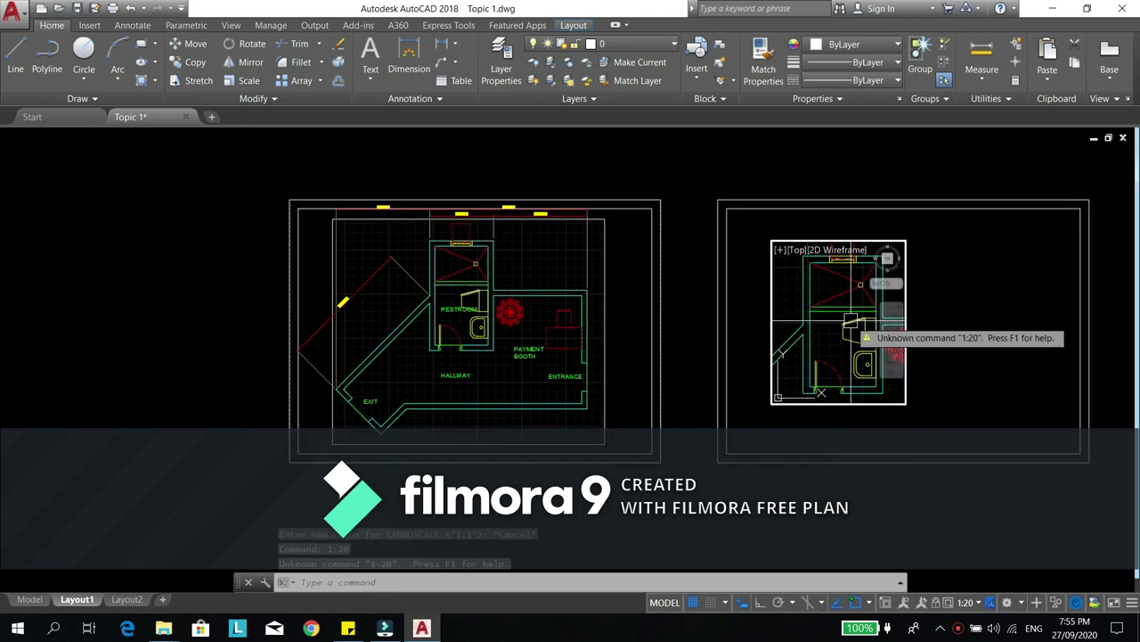
middle_drag(851, 321, 845, 334)
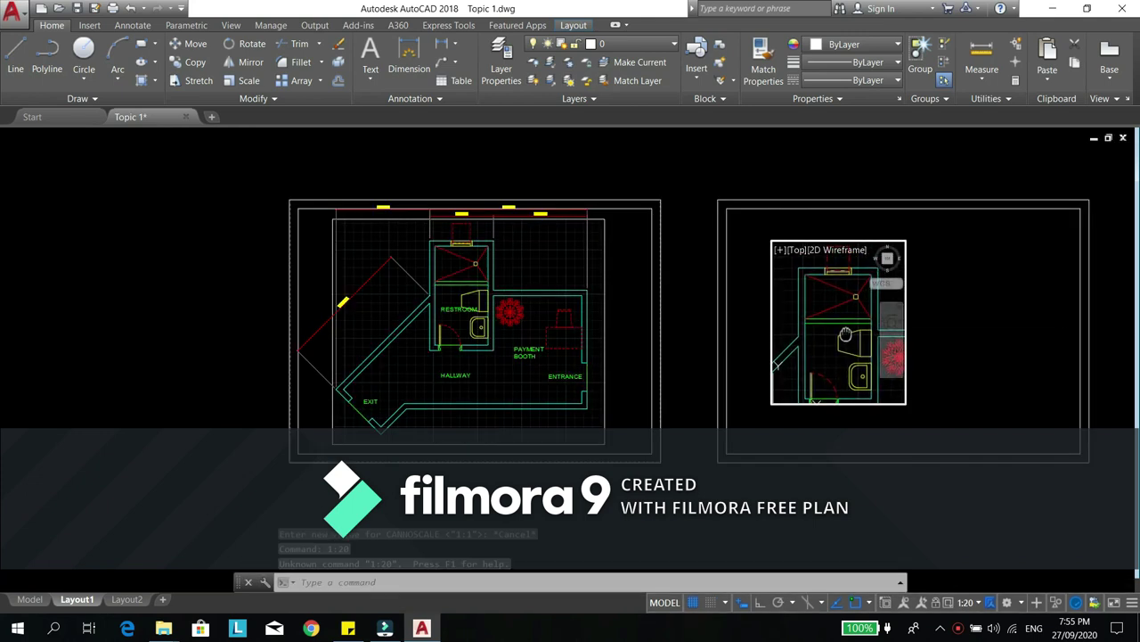
- Back in paper space, stretch the detail viewport's bottom edge downward with its corner grip
double_click(937, 366)
click(938, 366)
click(838, 397)
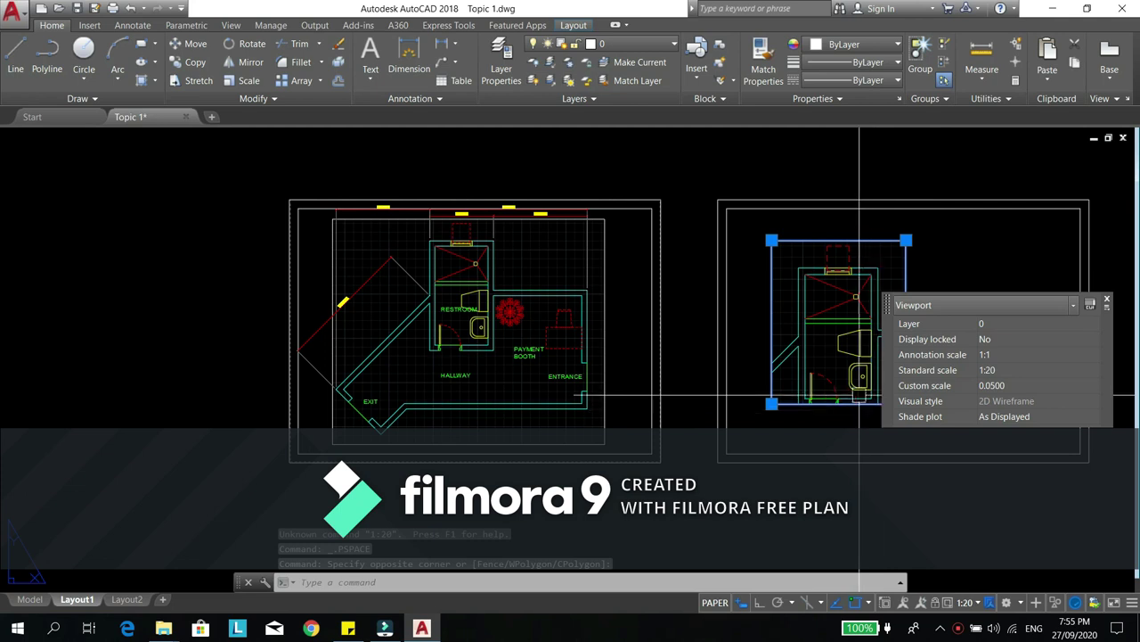
middle_drag(860, 395, 783, 362)
click(830, 371)
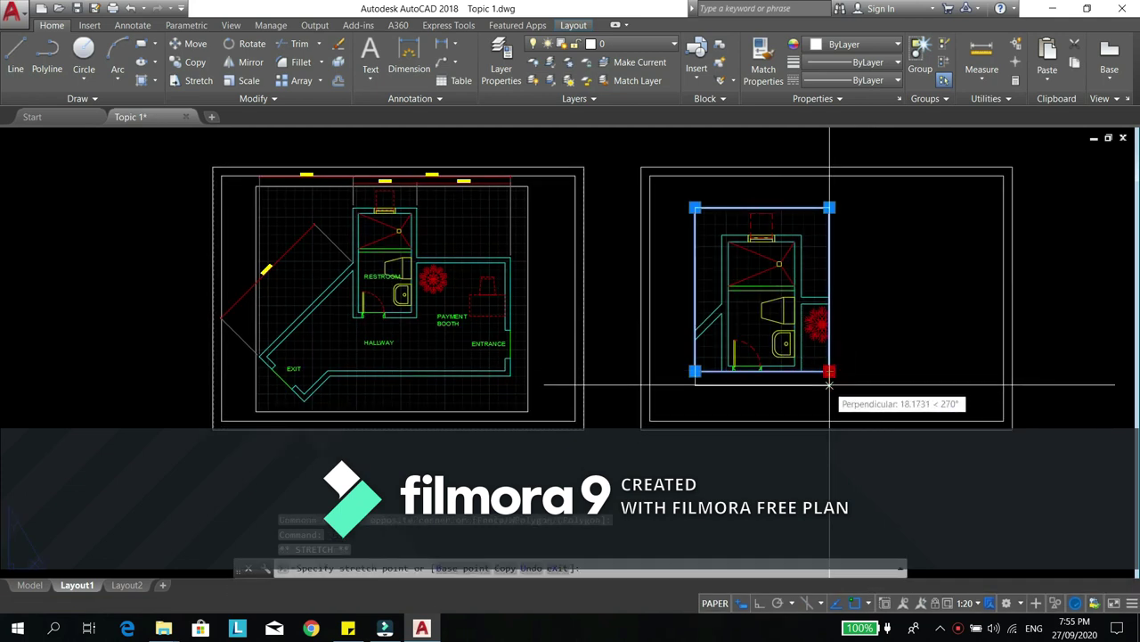
click(830, 382)
key(Escape)
middle_drag(805, 300, 840, 318)
scroll(812, 359, up, 2)
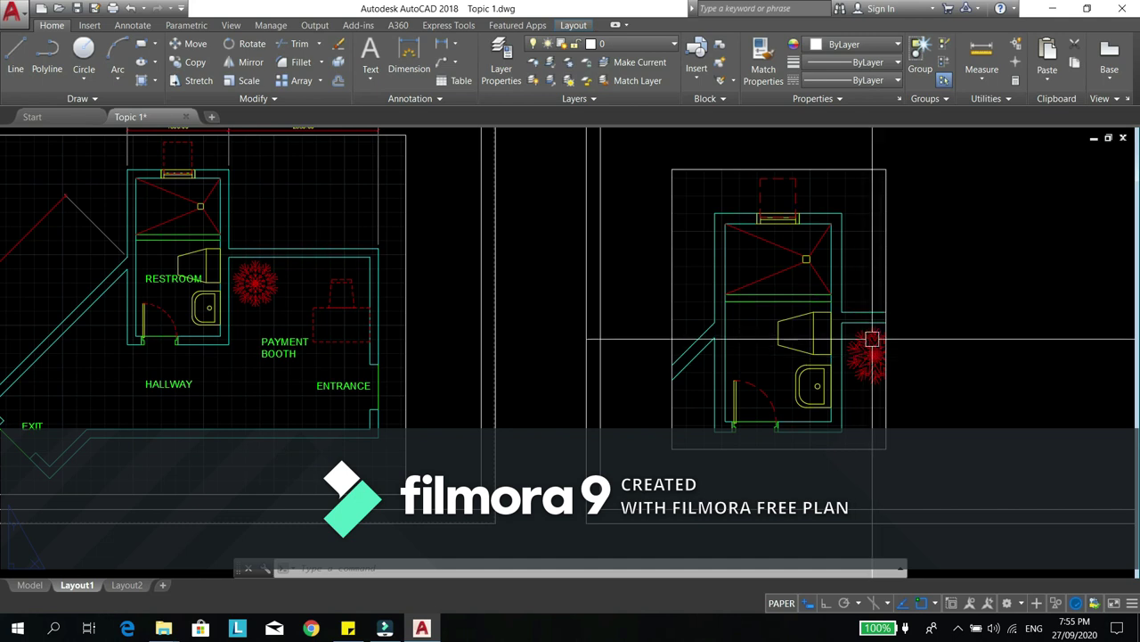
- Switch the right-hand 1:20 restroom viewport into model space
click(216, 158)
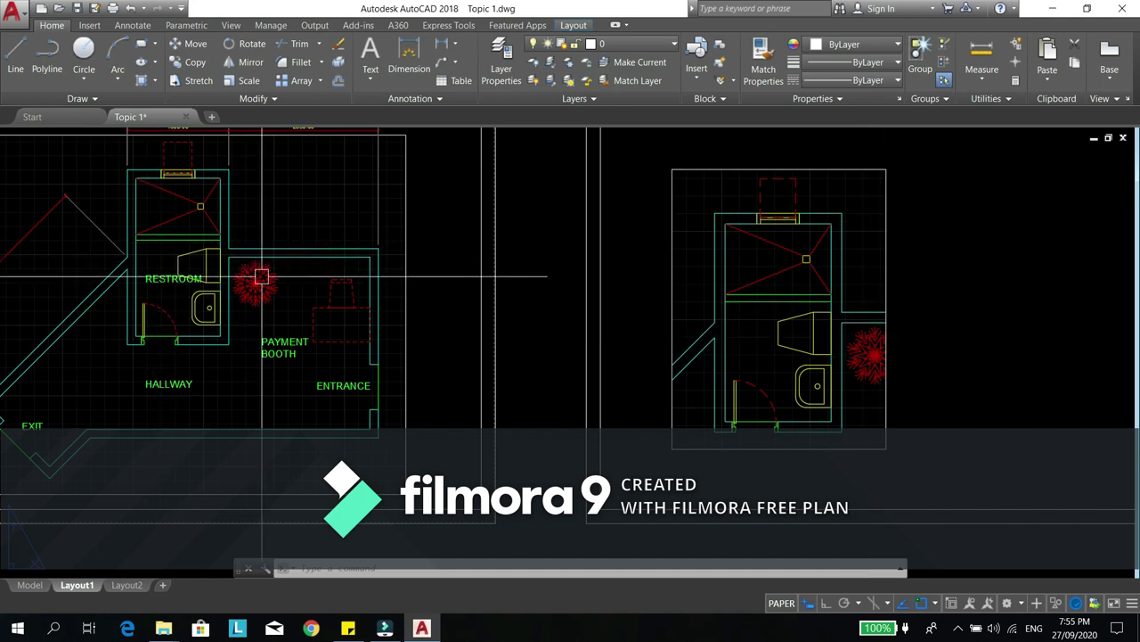
click(817, 310)
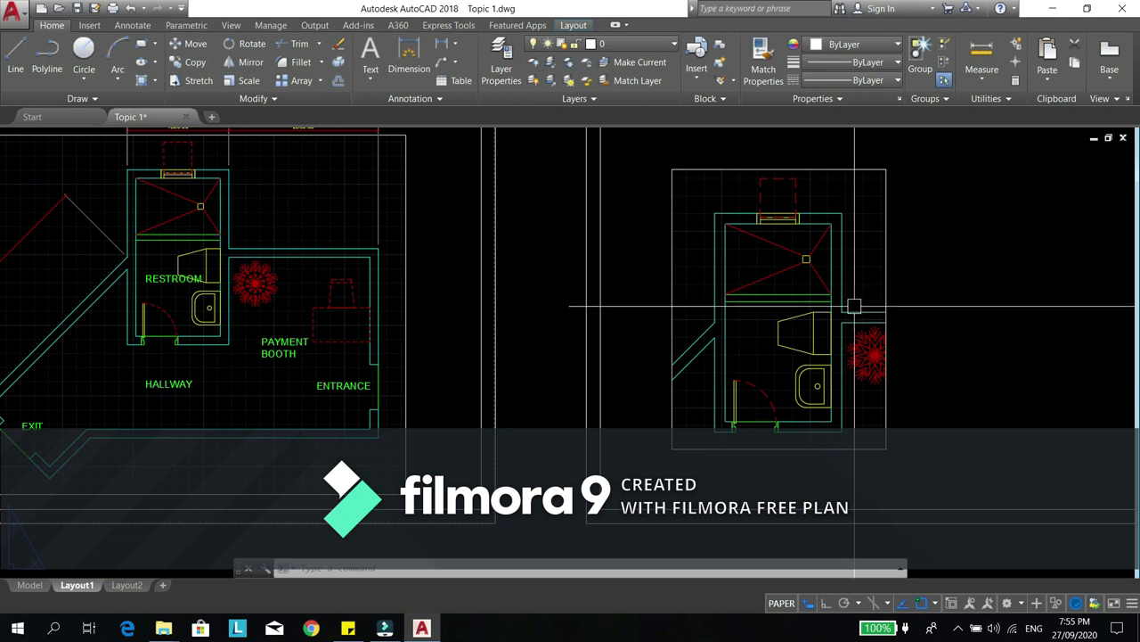
- In the detail viewport, run LAYFRZ and pick the red plant's polar array to freeze its layer there only
click(878, 290)
double_click(879, 291)
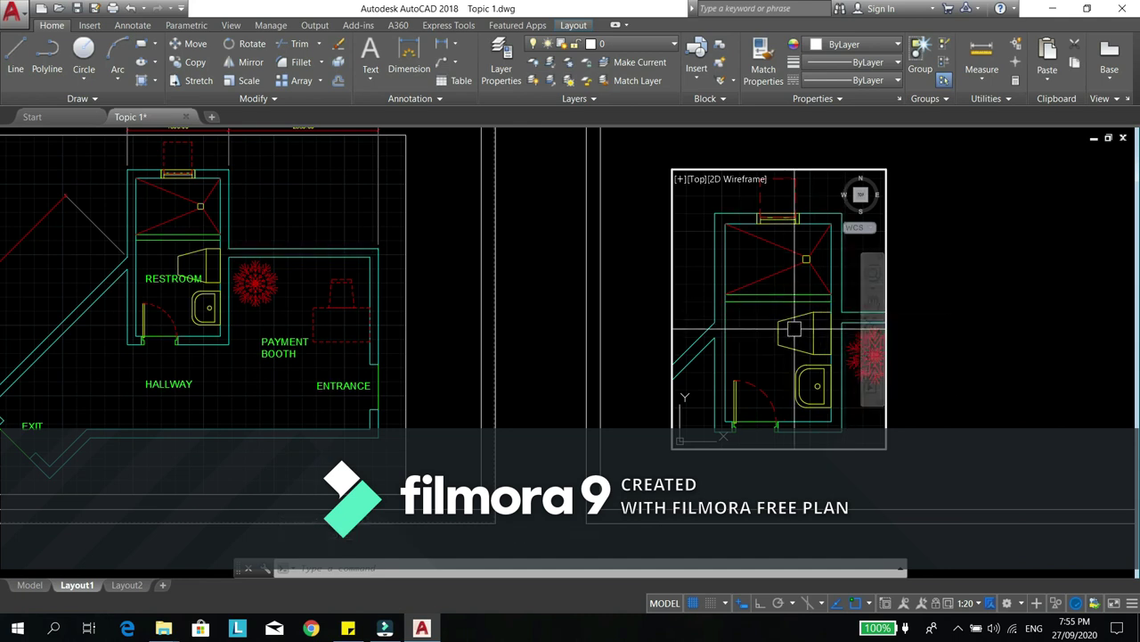
text(LAY)
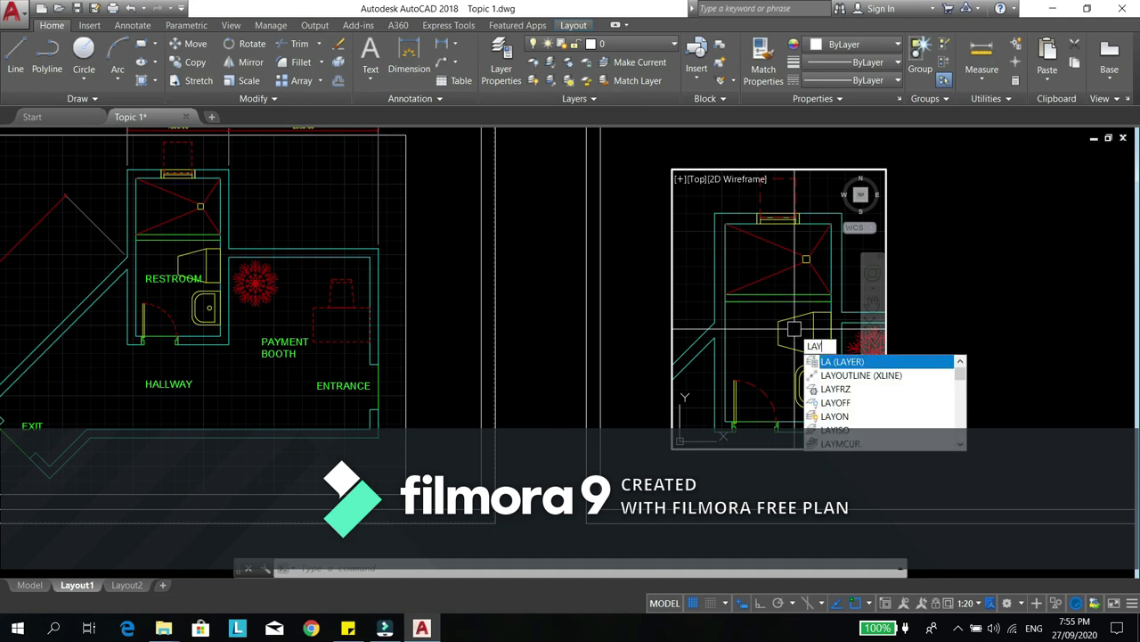
text(FRZ)
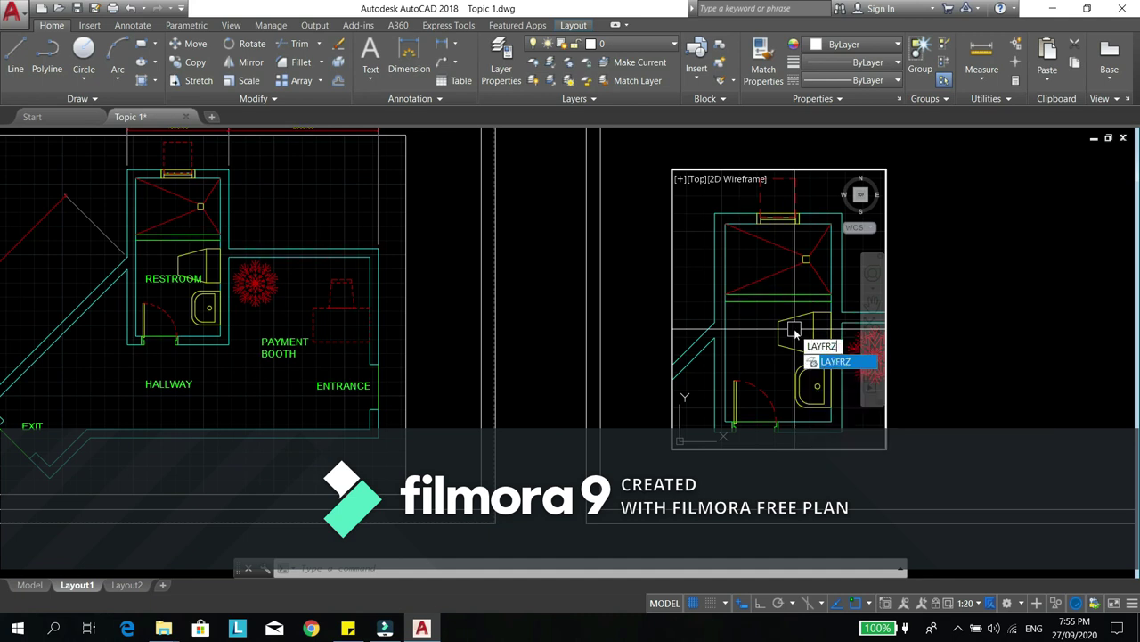
key(Return)
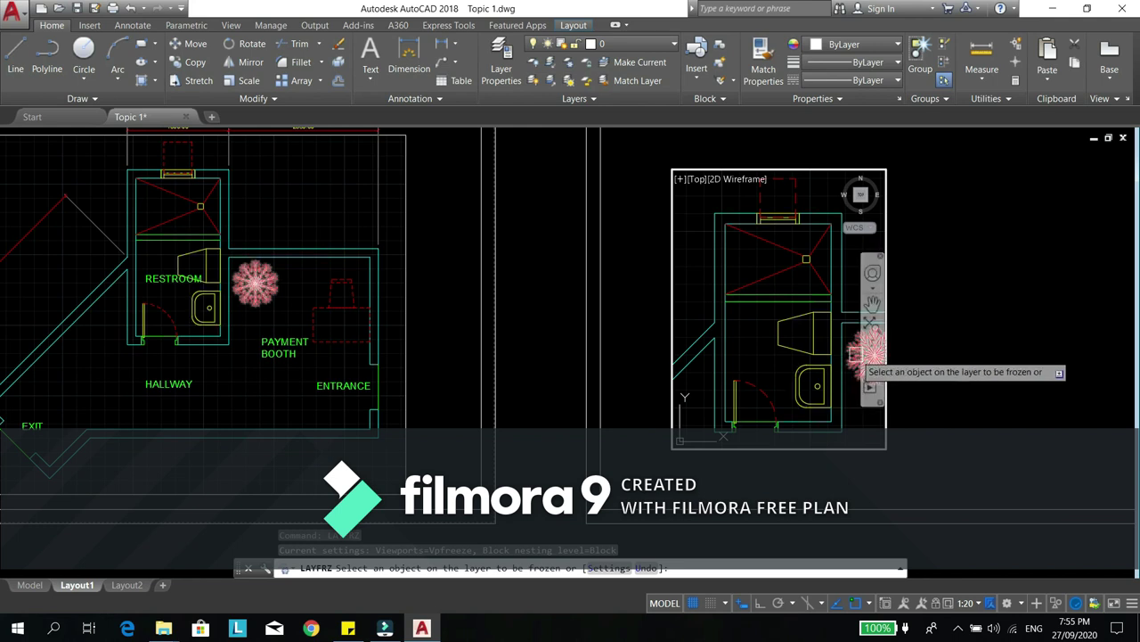
click(866, 339)
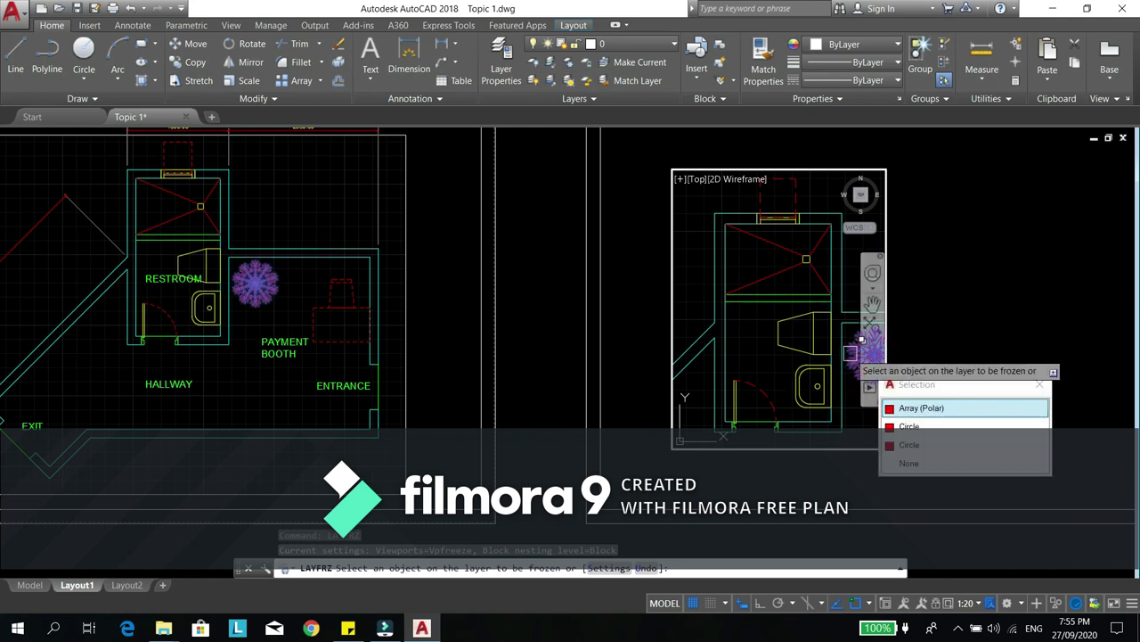
click(918, 400)
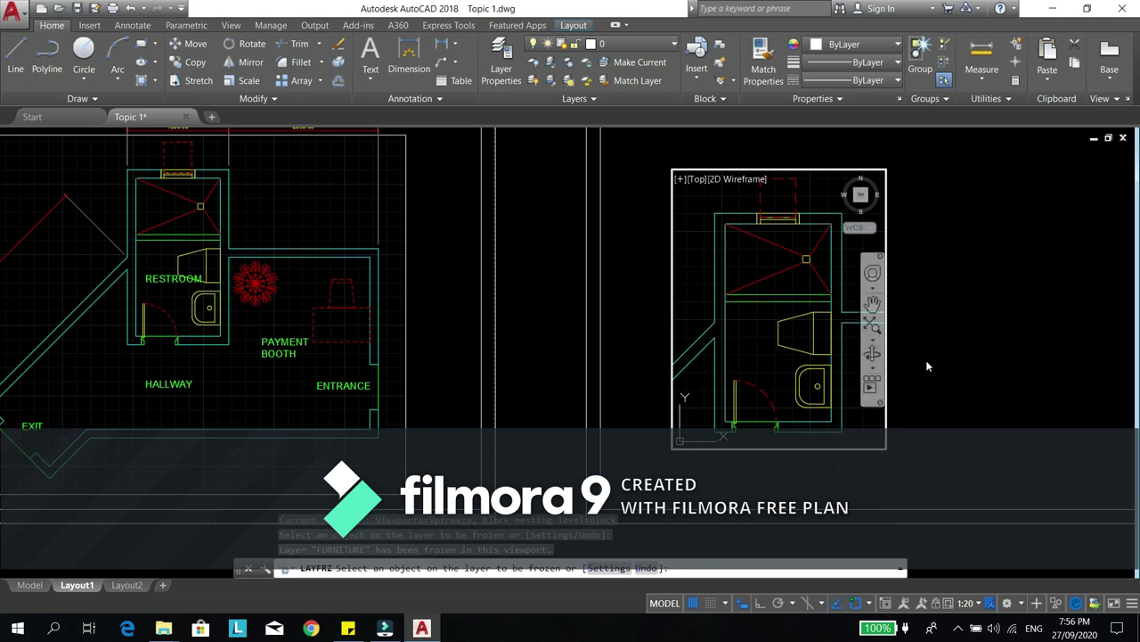
key(Escape)
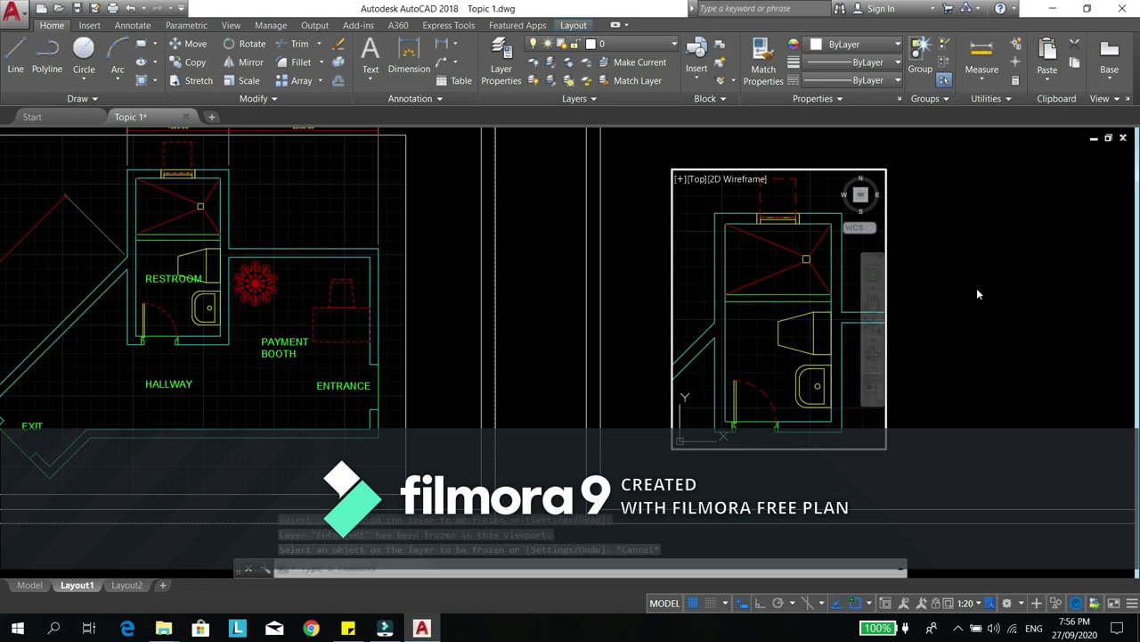
- Re-enter the toilet detail viewport and select a fixture line to identify its layer
double_click(978, 289)
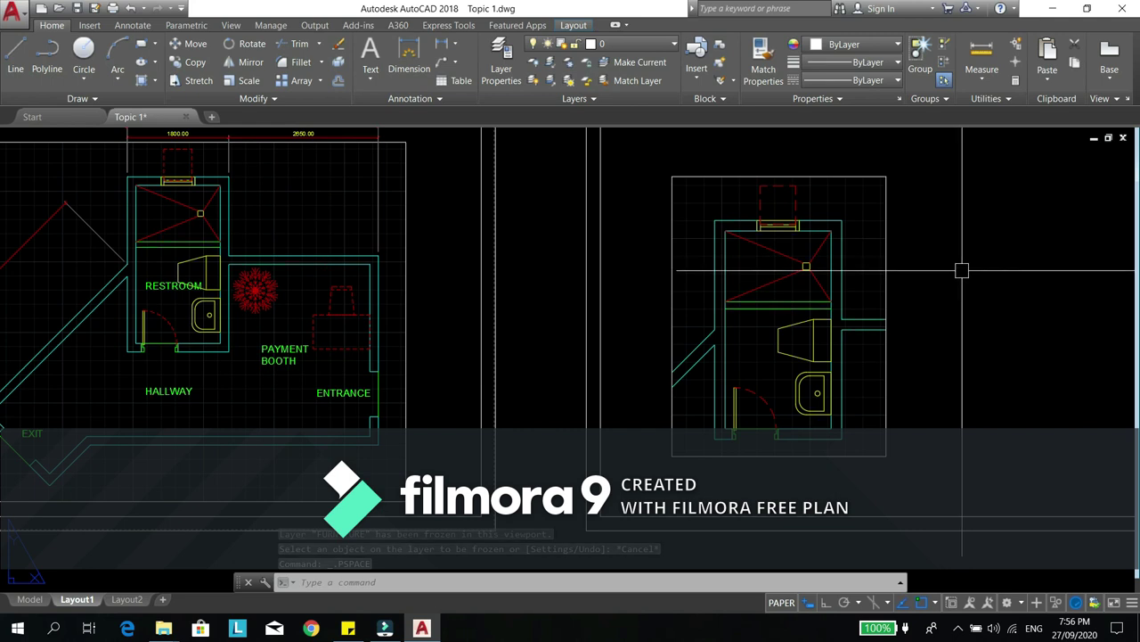
middle_drag(882, 274, 859, 291)
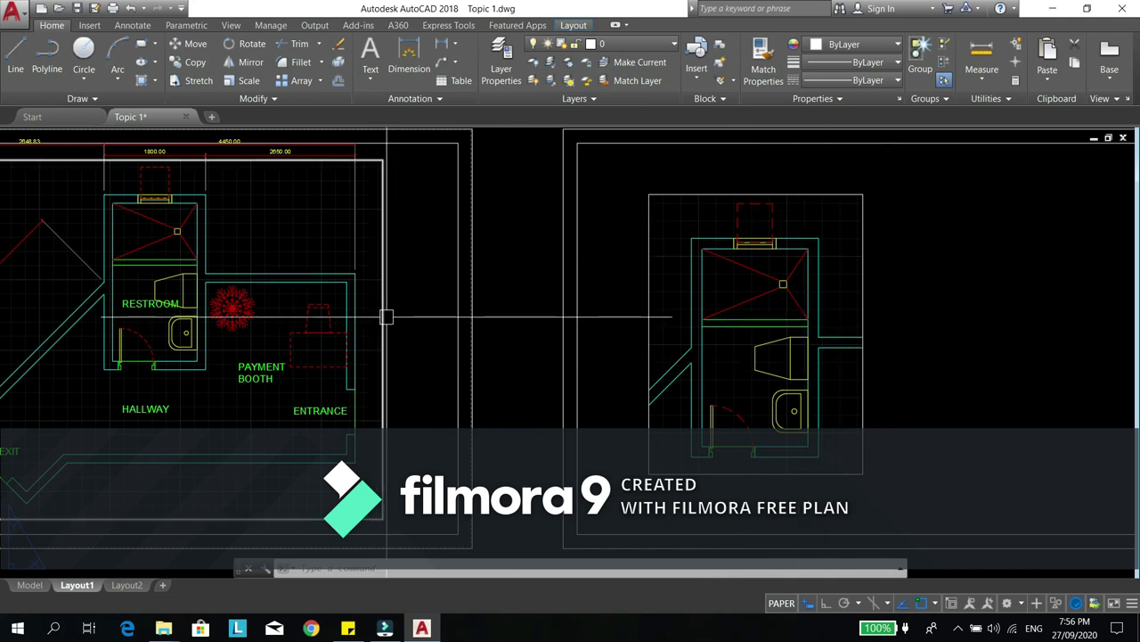
double_click(834, 373)
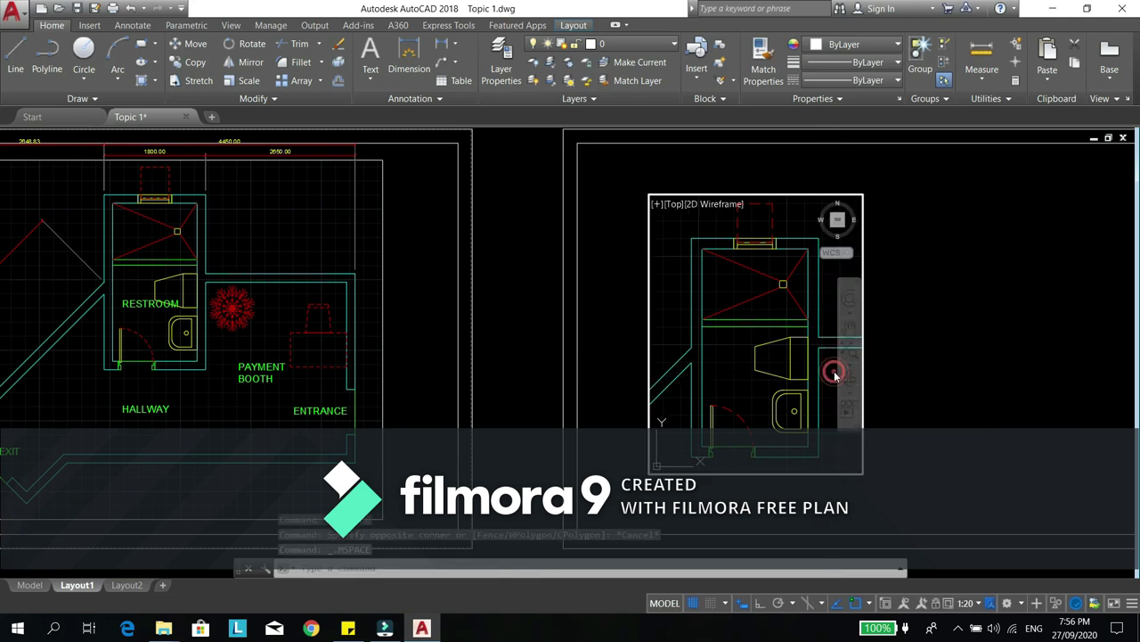
click(764, 376)
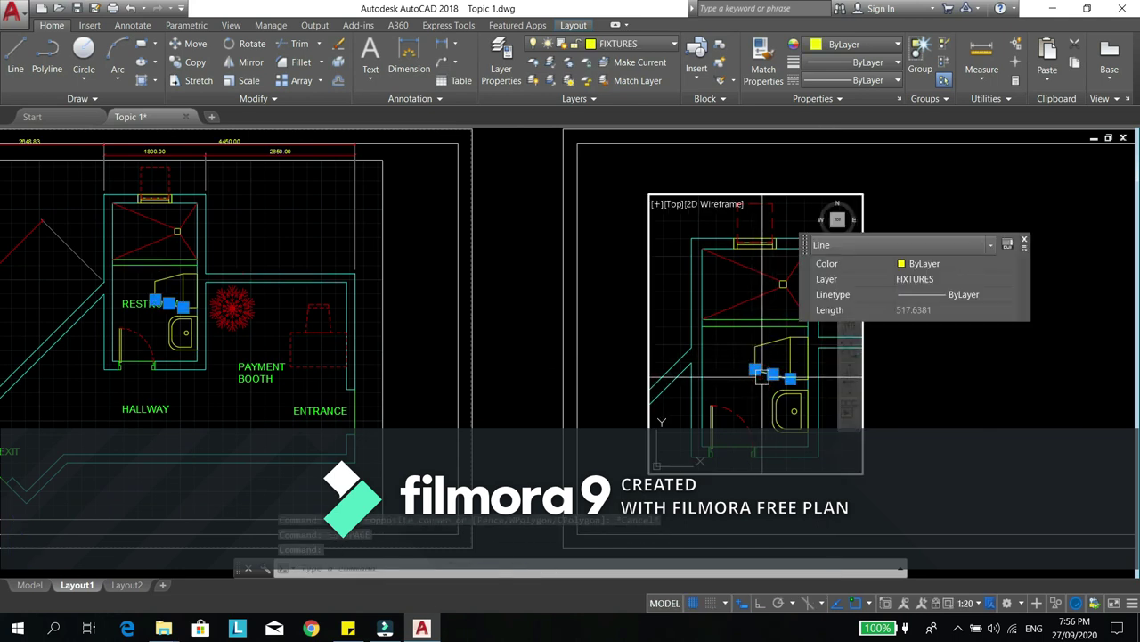
- Turn off the FIXTURES layer in the Layer list and return to paper space
click(593, 46)
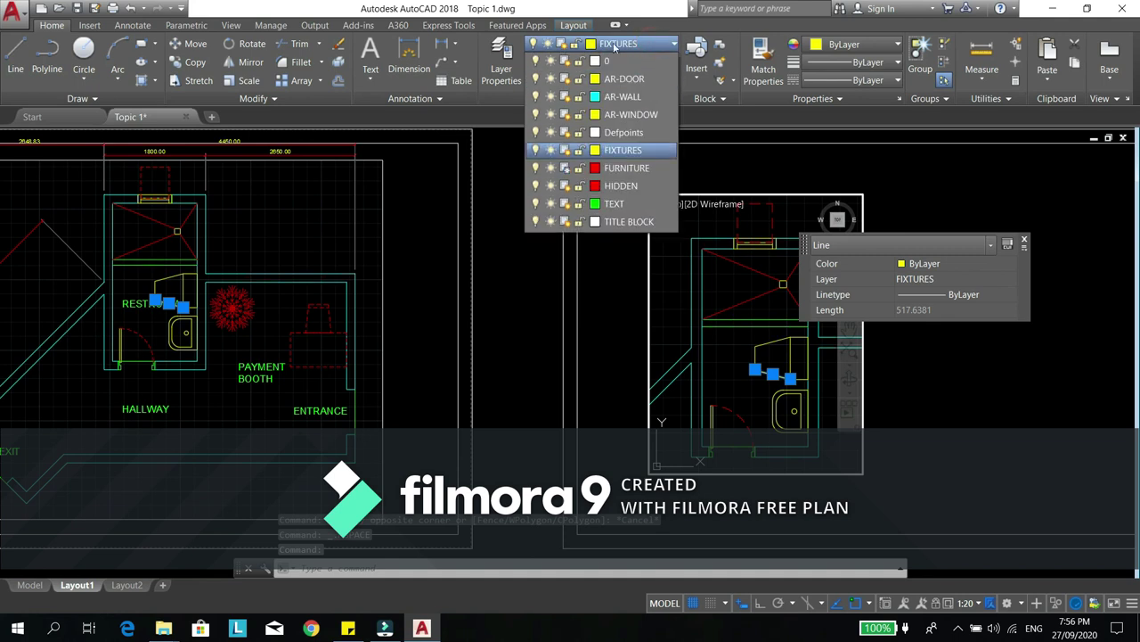
click(535, 150)
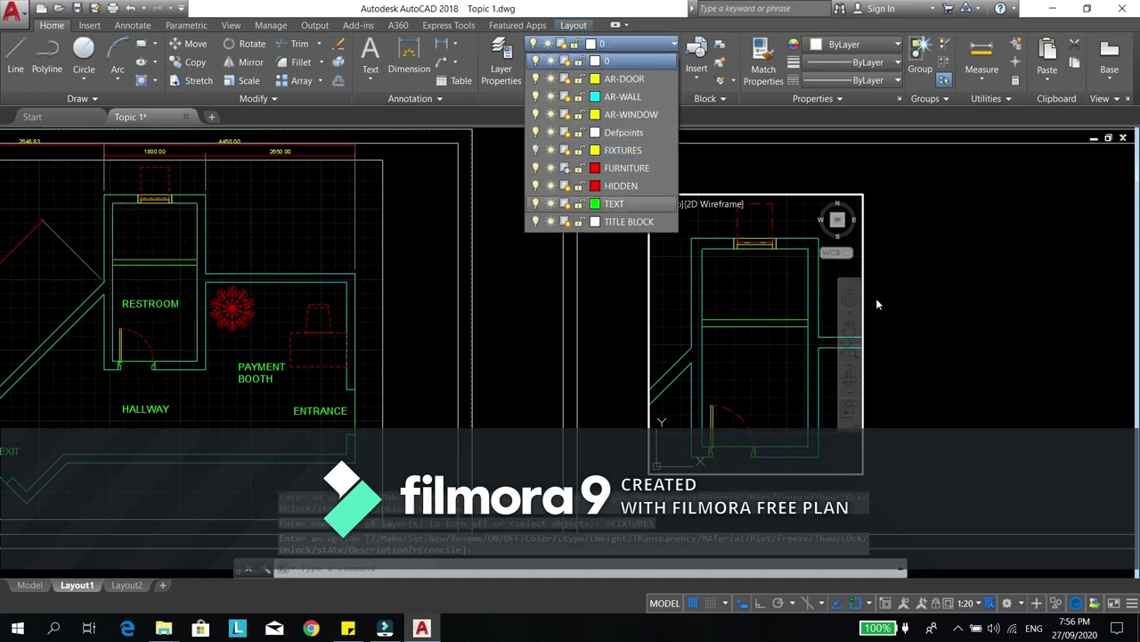
click(1002, 314)
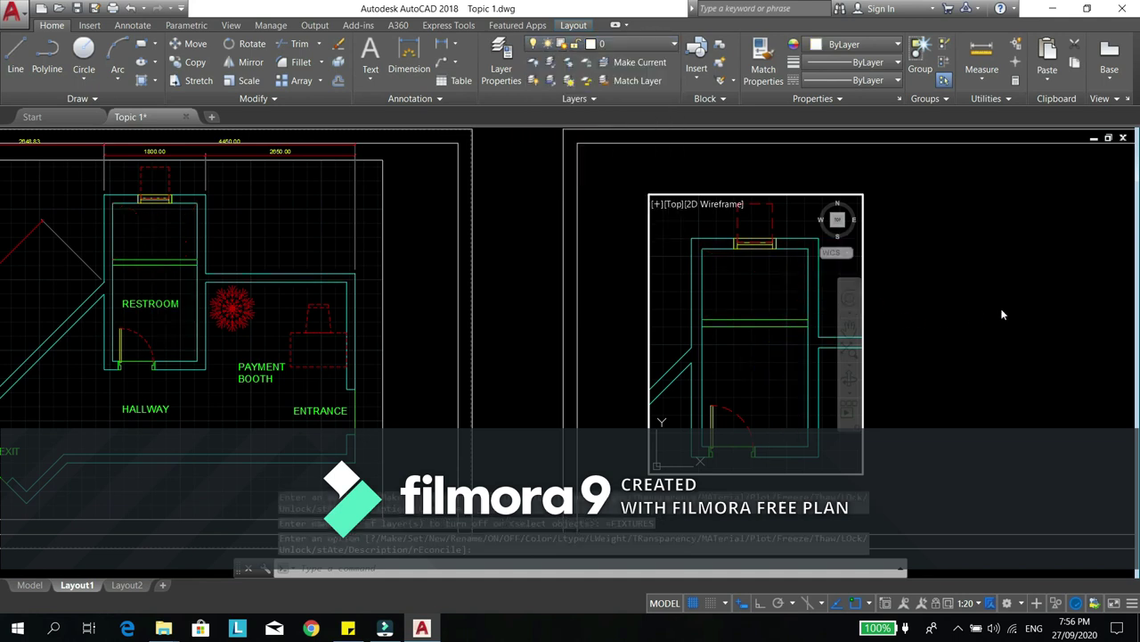
double_click(898, 279)
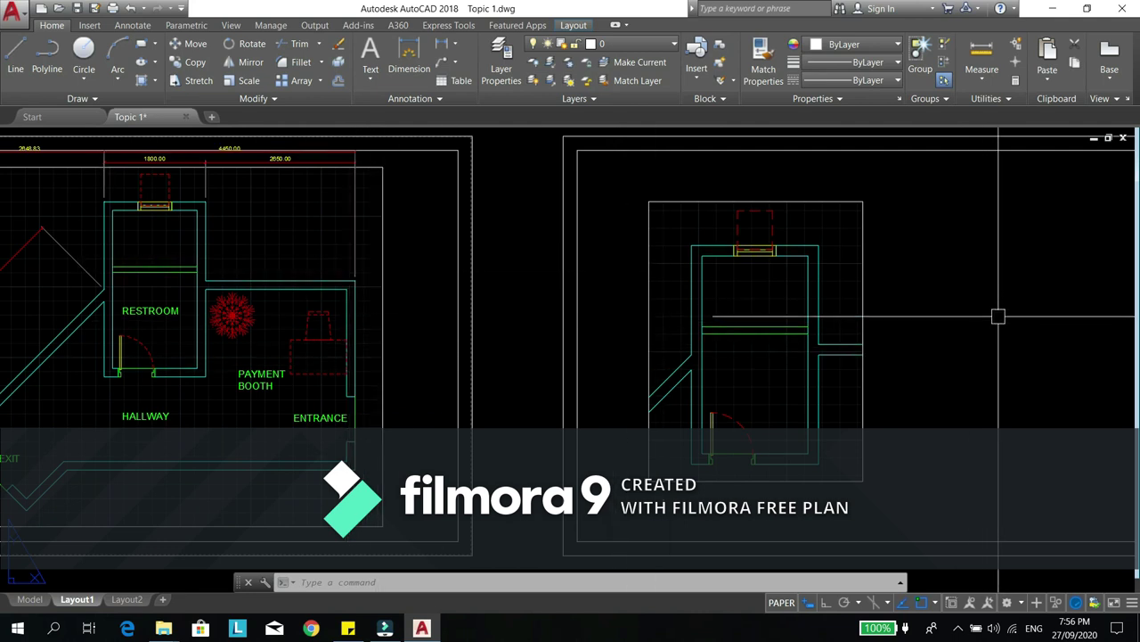
- From inside the detail viewport, switch the FIXTURES layer's bulb back on in the Layer list
double_click(847, 295)
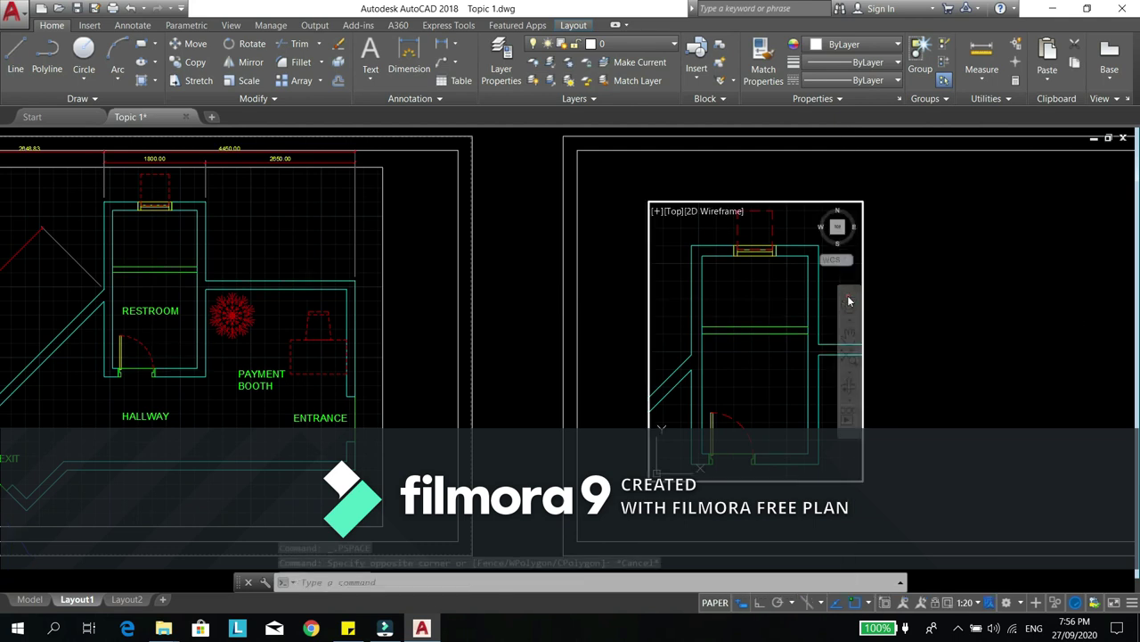
click(647, 45)
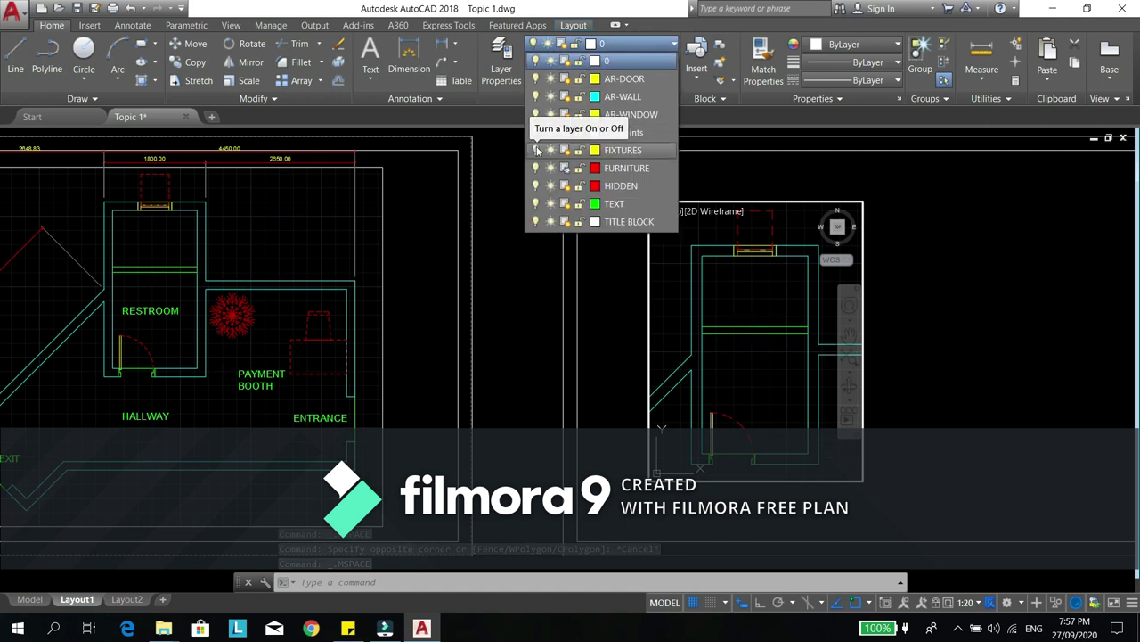
click(536, 150)
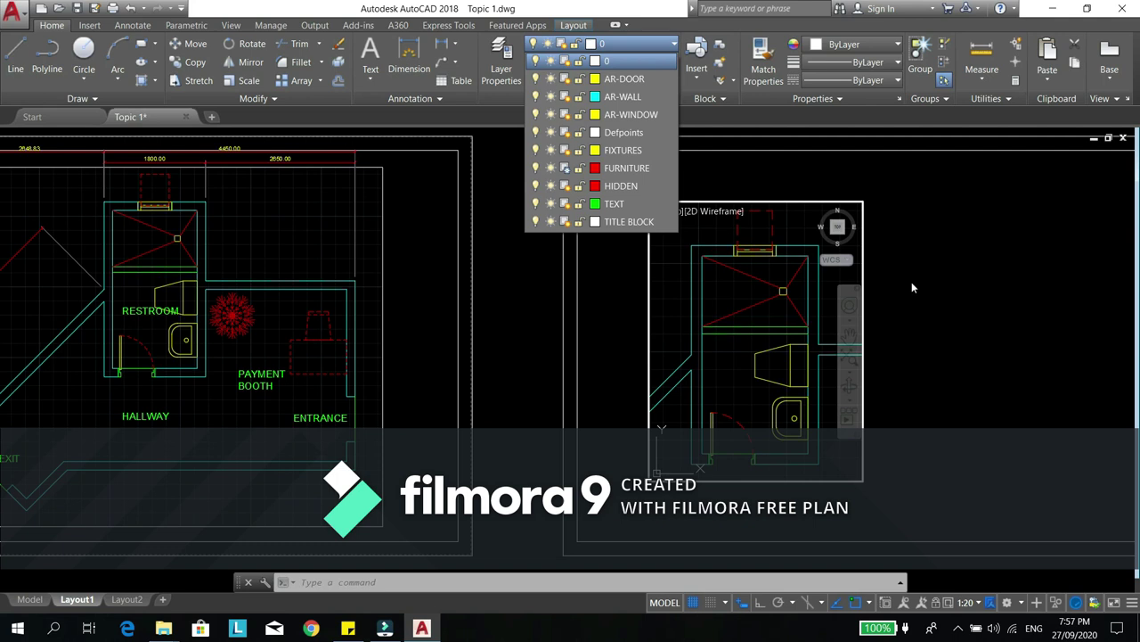
- Close the layer list, leave the viewport for paper space, and zoom out to show both viewports
click(909, 267)
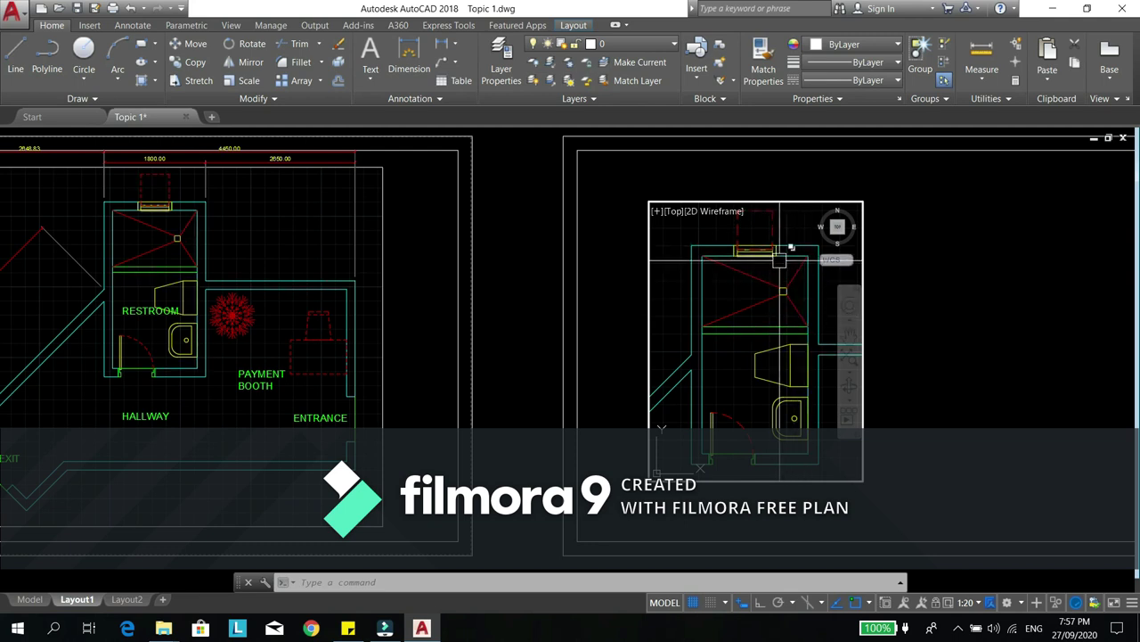
double_click(957, 264)
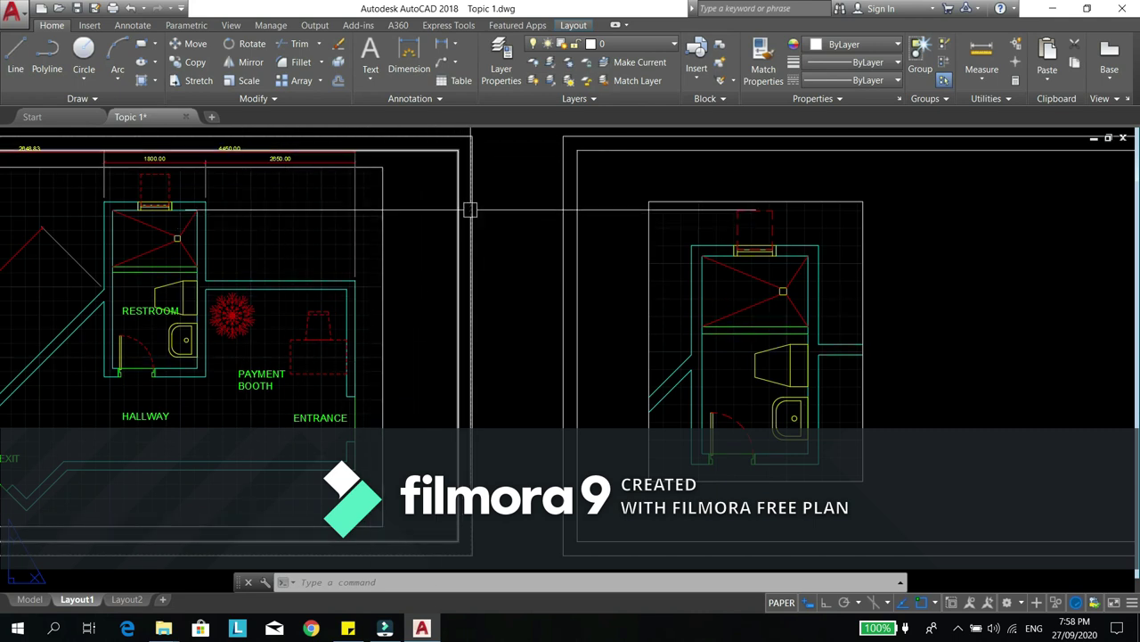
mouse_move(470, 218)
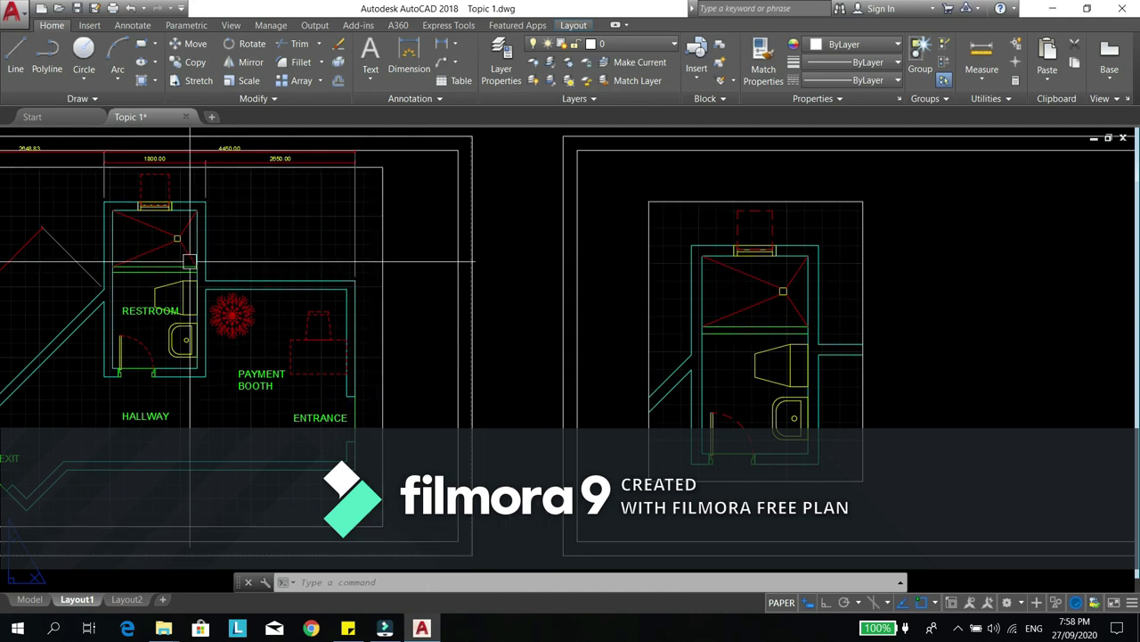
click(700, 152)
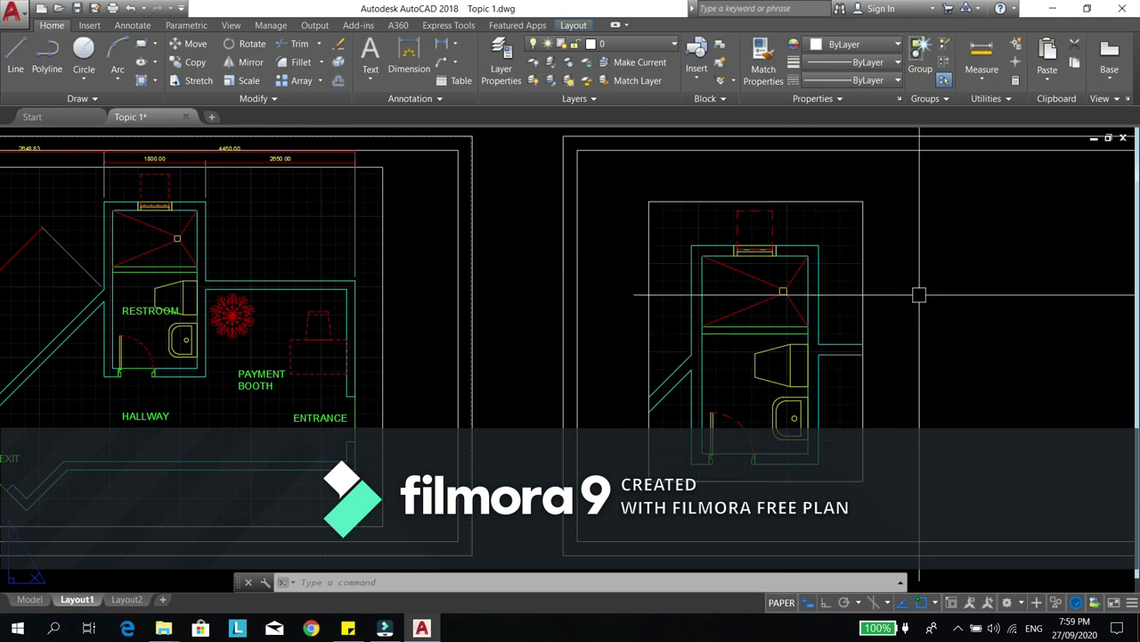
scroll(919, 294, down, 2)
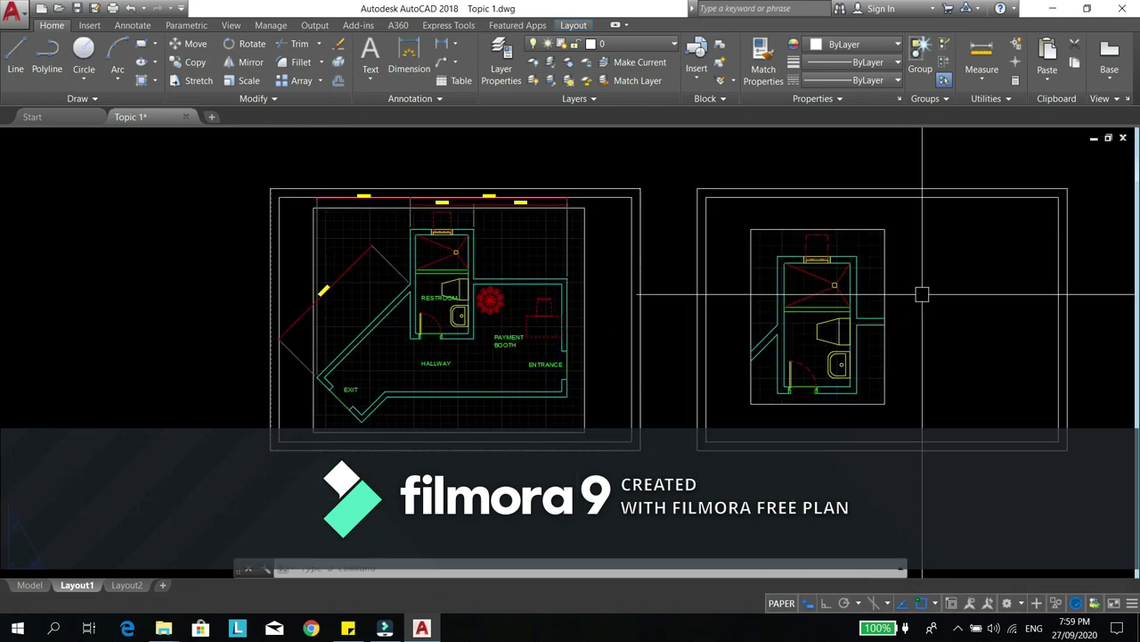